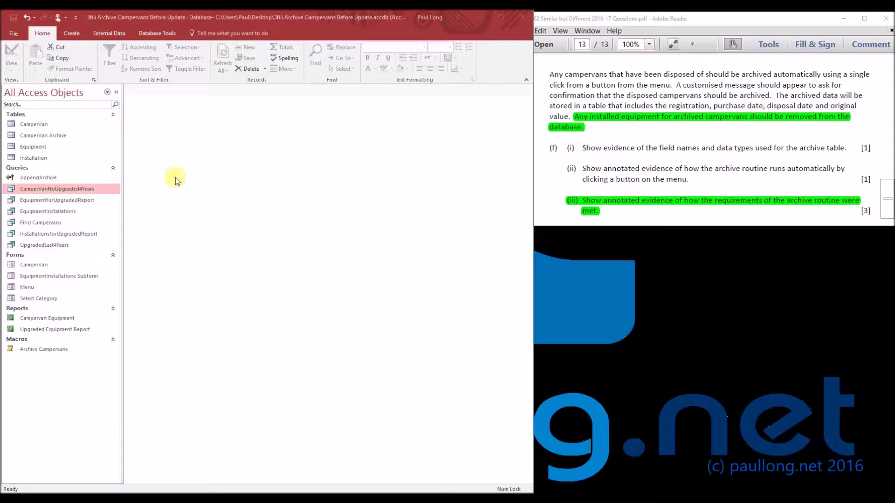
# Open the AppendArchive query in Design View and change it to a Delete query on CamperVan
pyautogui.click(45, 179)
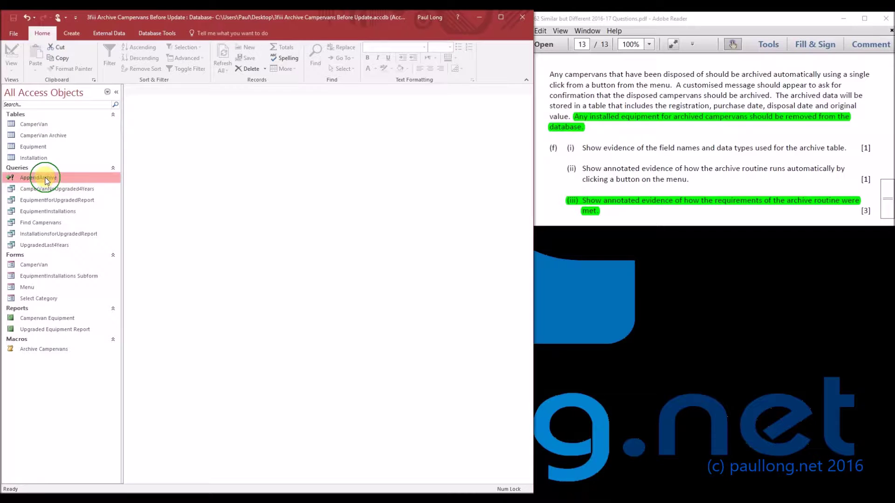
pyautogui.rightClick(46, 181)
pyautogui.click(78, 198)
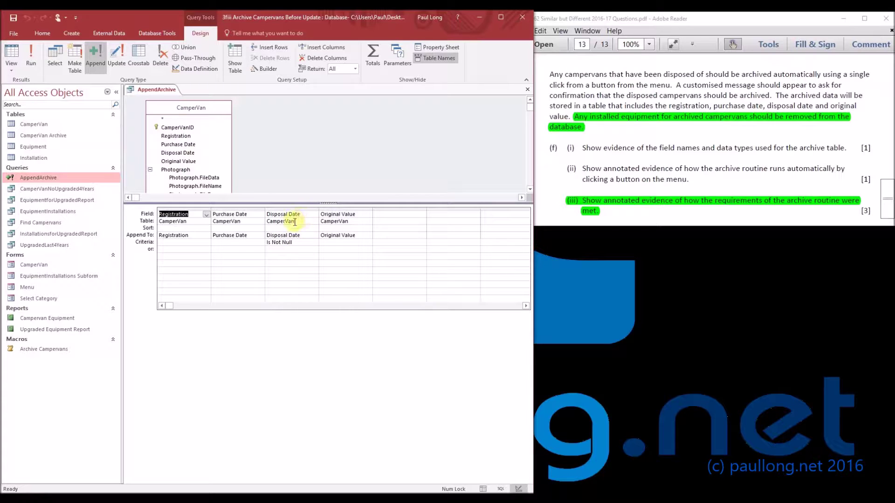
pyautogui.click(160, 57)
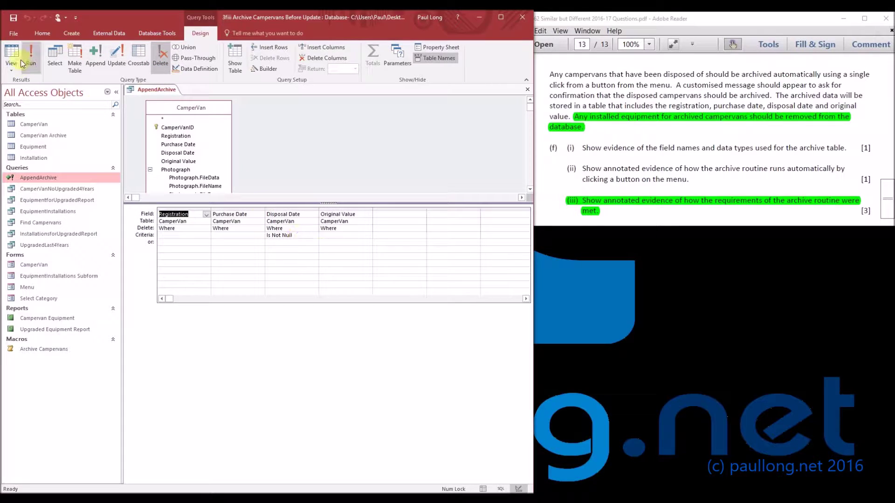
# Save the altered query as a new object named DeleteArchive
pyautogui.click(14, 33)
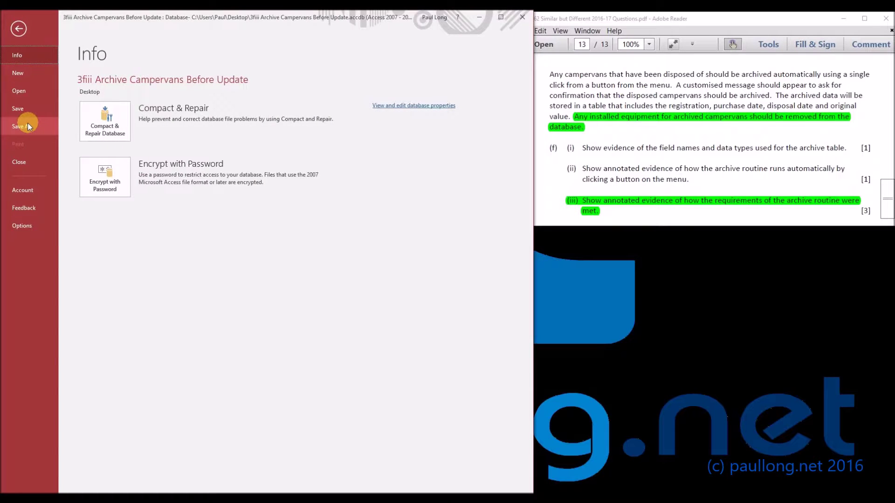
pyautogui.click(27, 125)
pyautogui.click(124, 132)
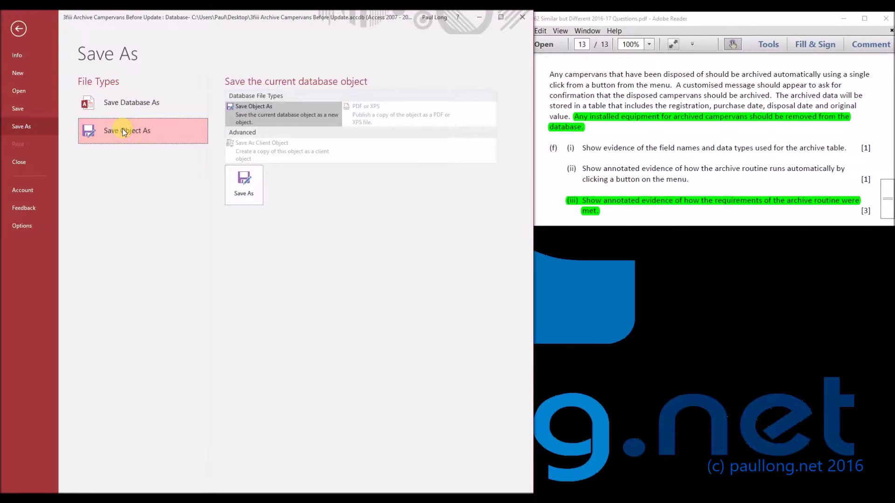
pyautogui.click(250, 192)
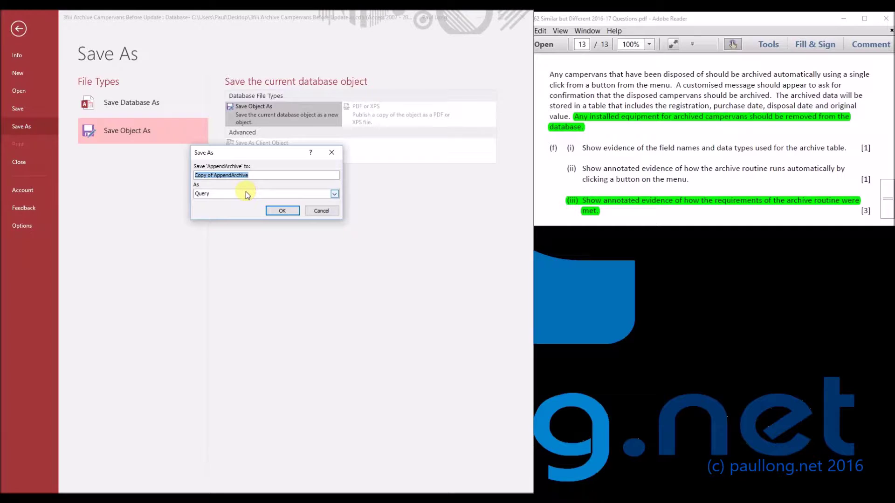
pyautogui.write('DeleteArchive')
pyautogui.click(284, 212)
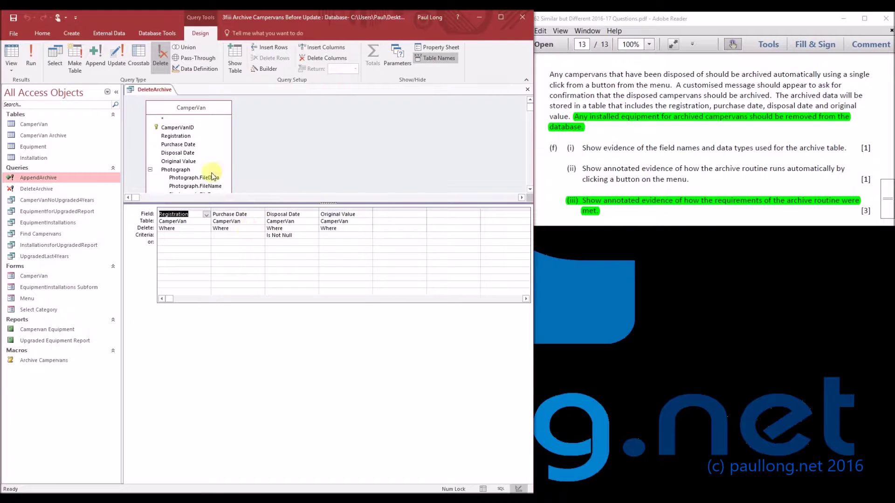
# Preview the three disposed campervans DeleteArchive targets in Datasheet View, then close the query
pyautogui.click(10, 53)
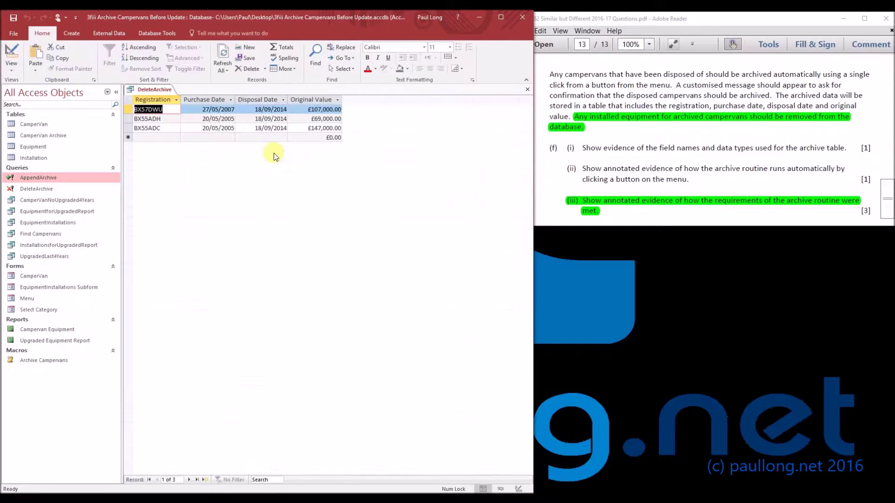
pyautogui.rightClick(152, 90)
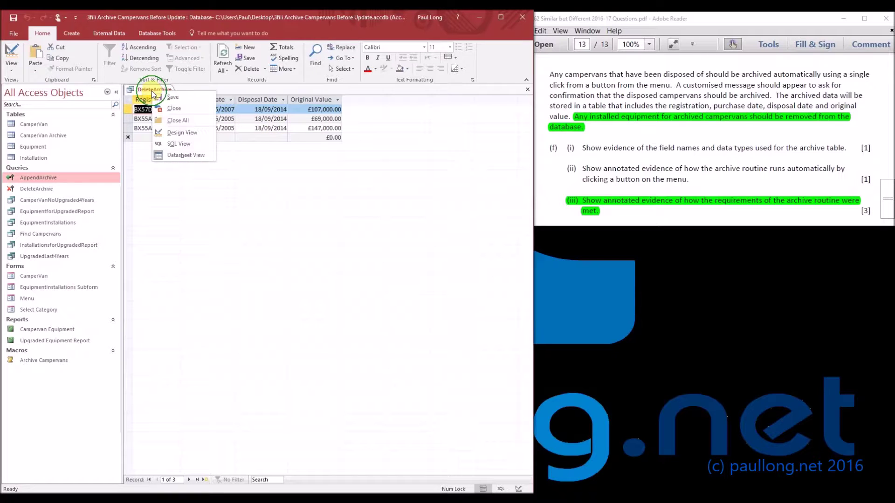
pyautogui.click(170, 106)
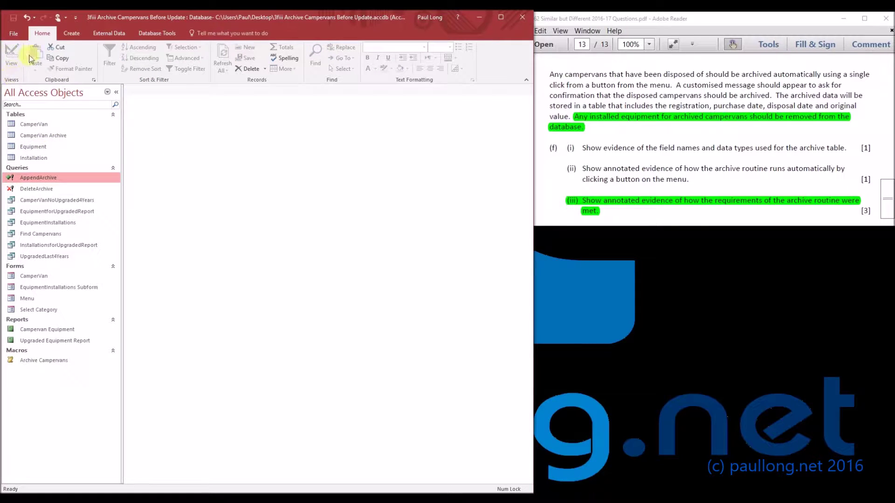
pyautogui.click(14, 33)
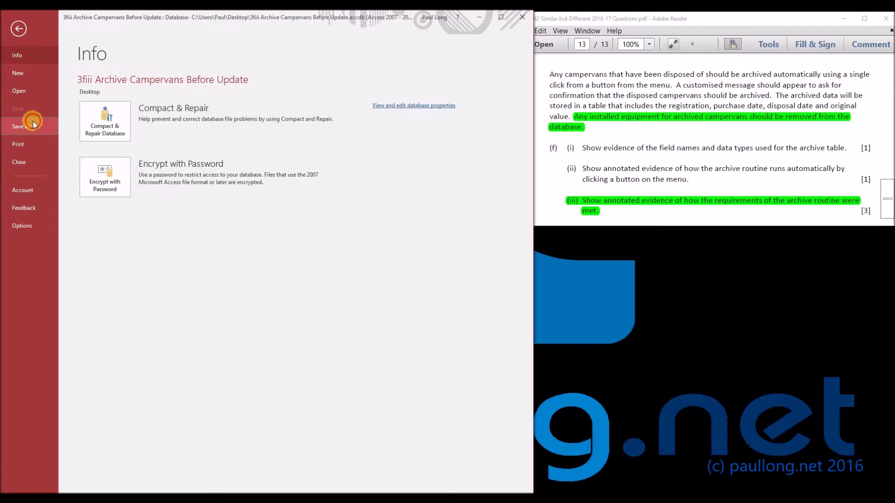
# Save the database as '3fiii Archive Campervans Before Update Temp.accdb' and work in the copy
pyautogui.click(28, 126)
pyautogui.click(250, 250)
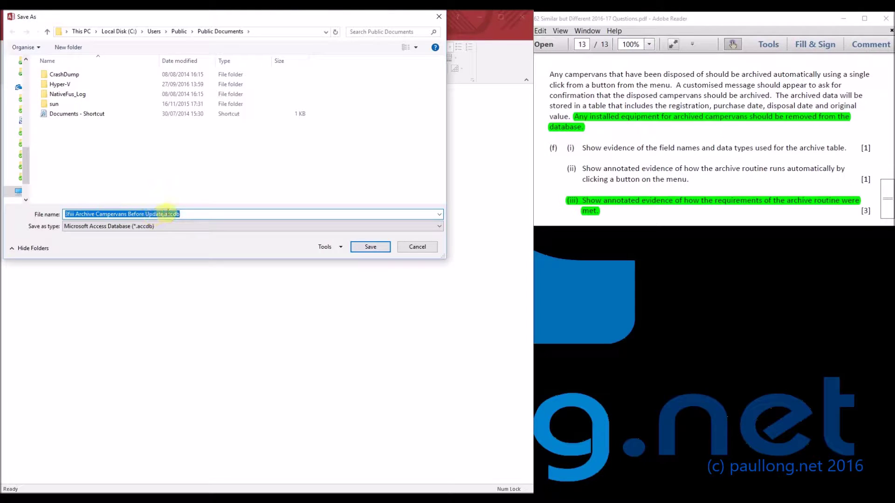
pyautogui.click(163, 214)
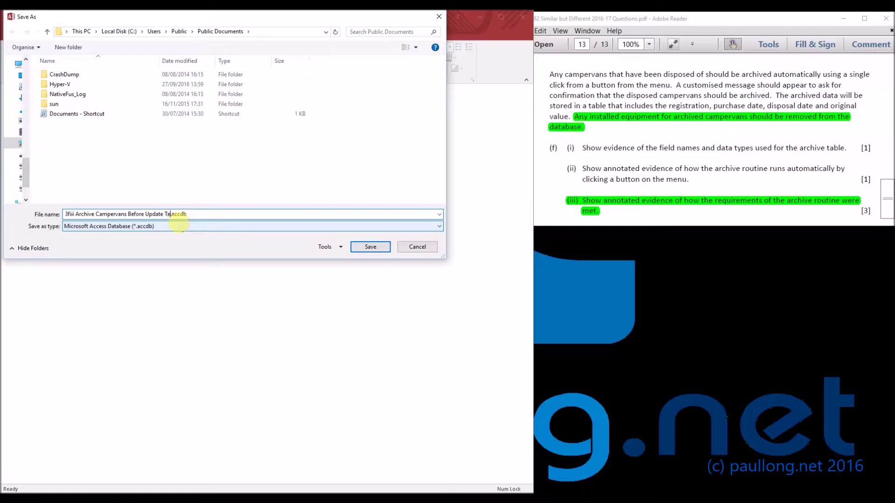
pyautogui.press('Return')
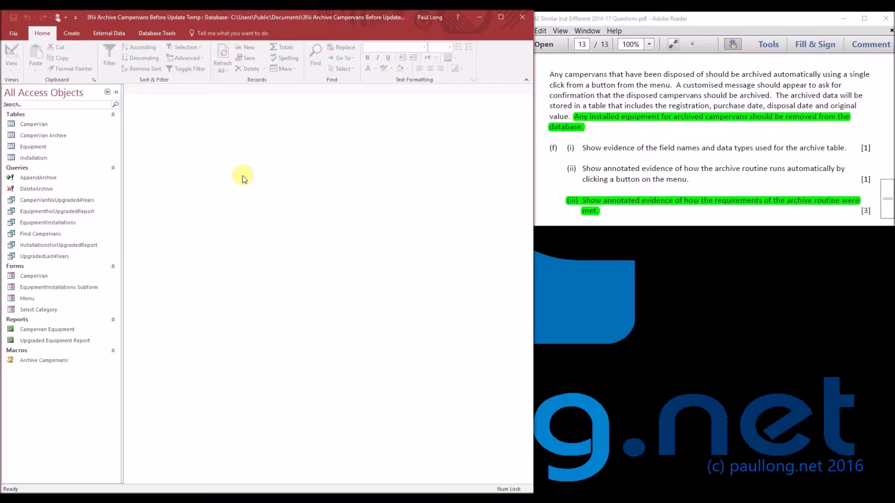
pyautogui.doubleClick(47, 189)
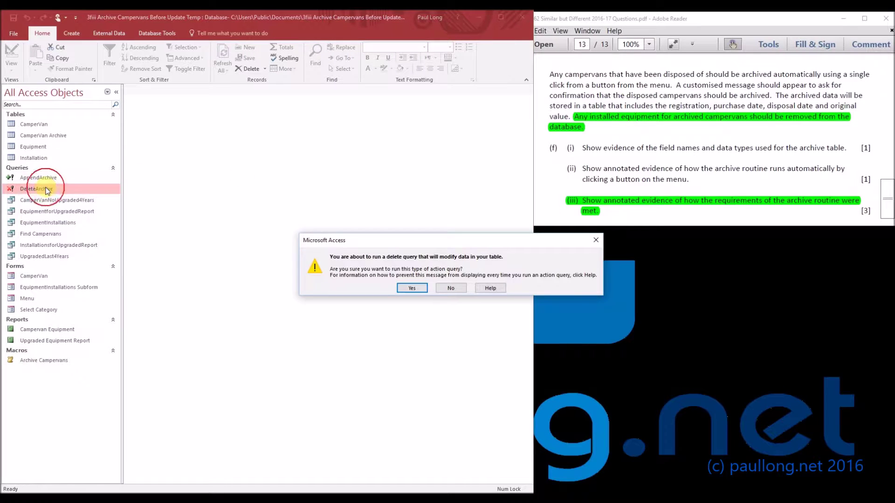
pyautogui.moveTo(444, 241); pyautogui.dragTo(292, 152)
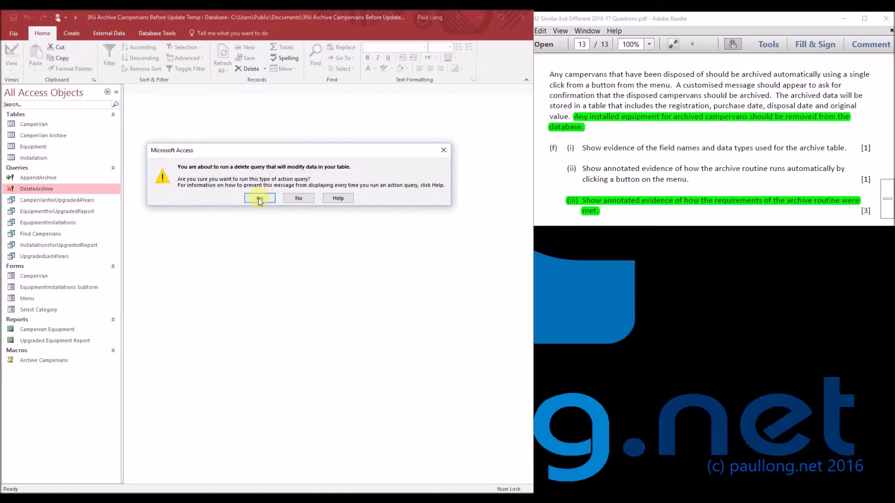
pyautogui.click(260, 199)
pyautogui.click(428, 299)
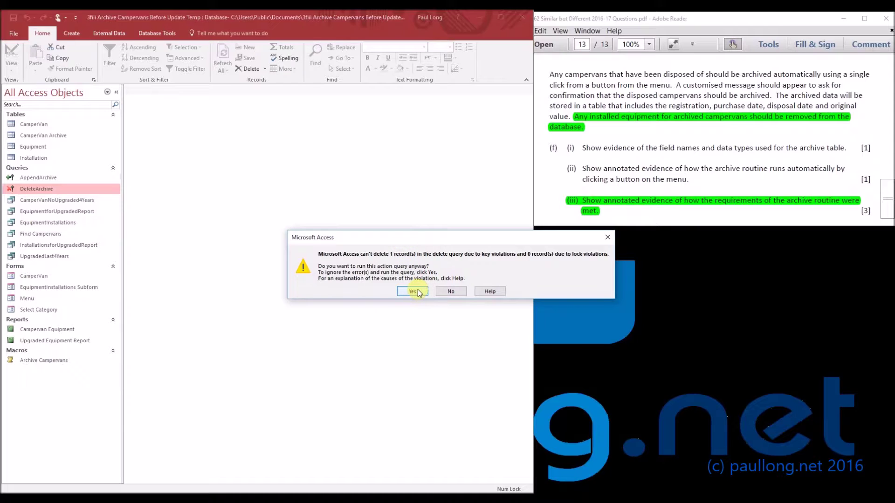
pyautogui.click(454, 293)
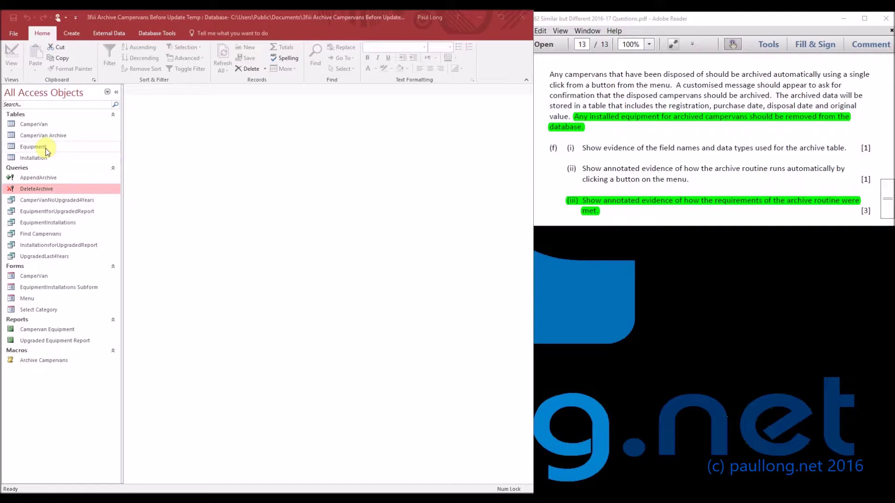
# Open the CamperVan table to check its records, then close it
pyautogui.doubleClick(35, 124)
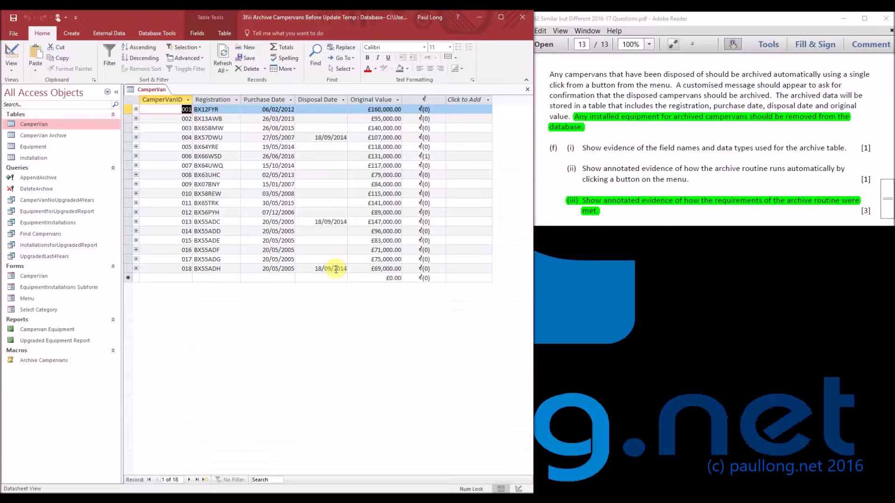
pyautogui.rightClick(141, 90)
pyautogui.click(170, 103)
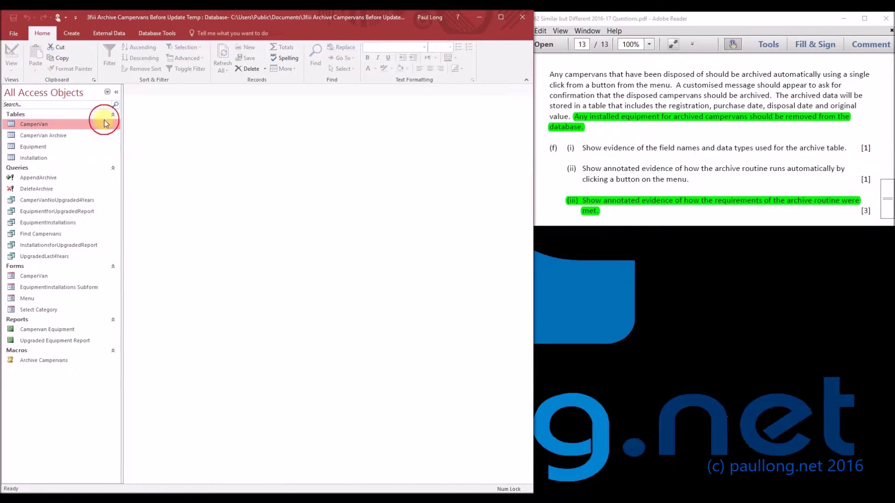
# Open the Installation table and inspect campervan 18's installation records in rows 23–24
pyautogui.click(34, 146)
pyautogui.click(39, 157)
pyautogui.doubleClick(39, 157)
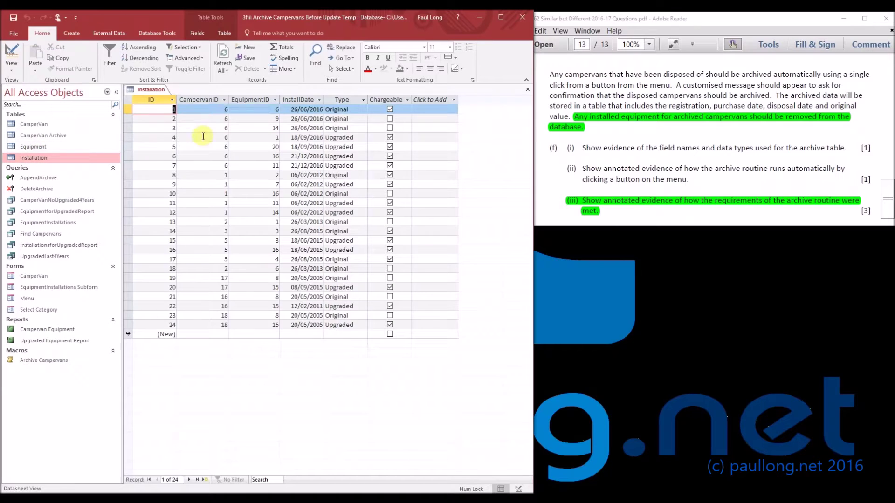
pyautogui.doubleClick(224, 325)
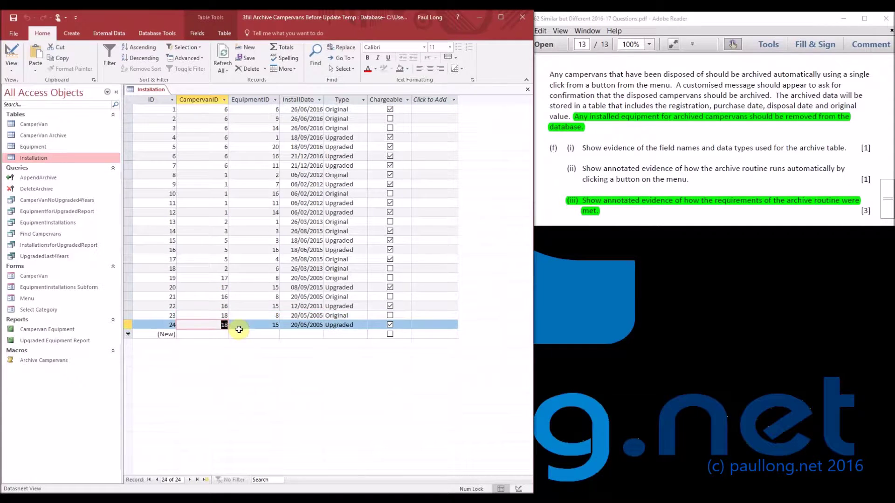
pyautogui.click(218, 317)
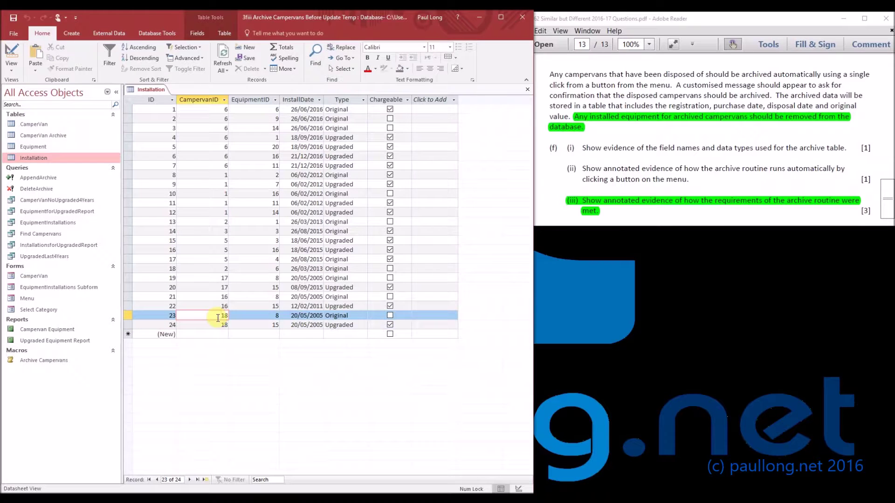
# Close the Installation table and go to the Database Tools relationship commands
pyautogui.rightClick(155, 91)
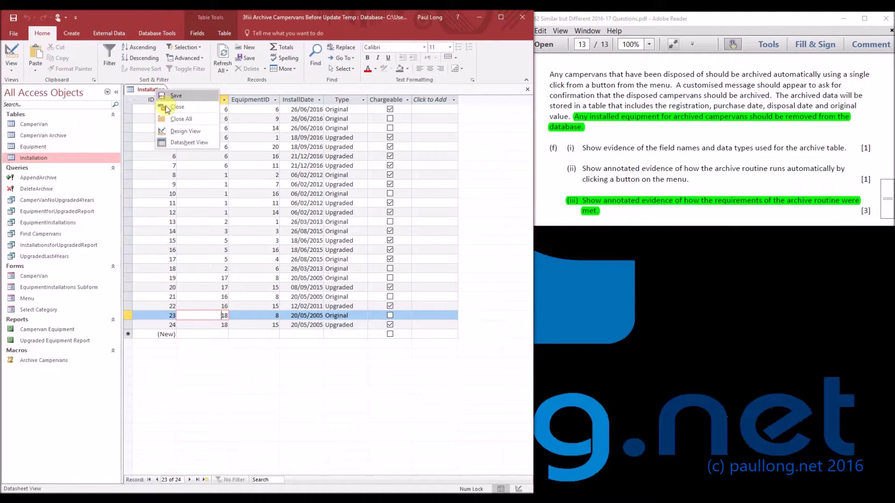
pyautogui.click(171, 108)
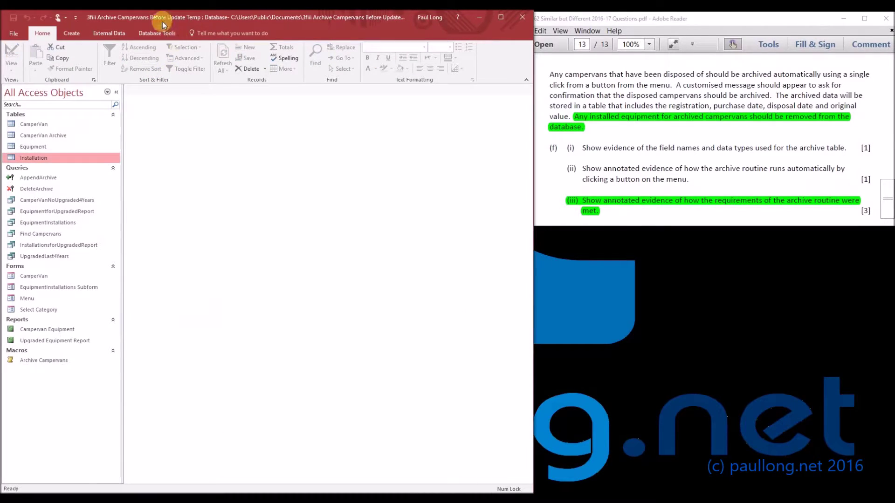
pyautogui.click(158, 33)
# Enable Cascade Delete Related Records on the CamperVan–Installation relationship in the Relationships diagram
pyautogui.click(109, 56)
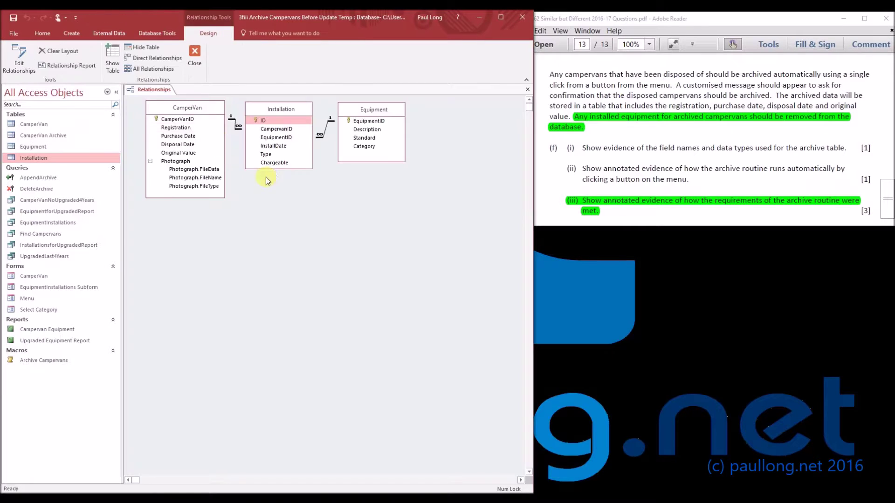
pyautogui.moveTo(195, 109); pyautogui.dragTo(180, 108)
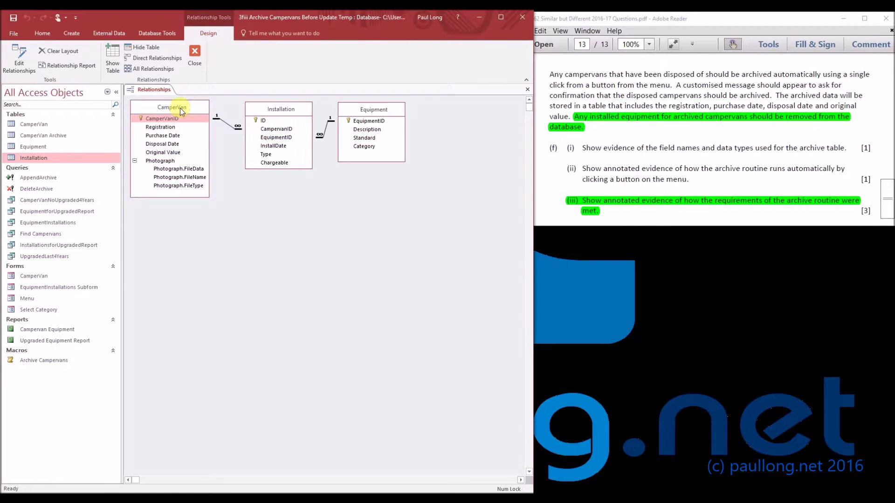
pyautogui.doubleClick(225, 123)
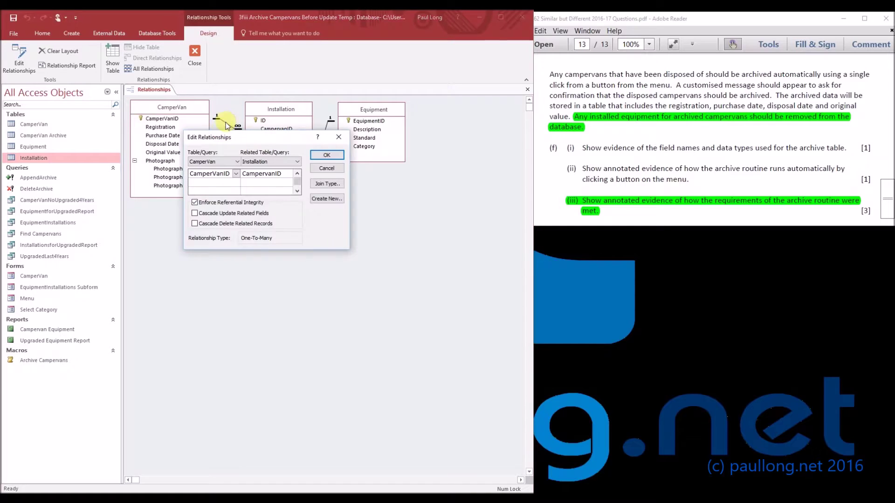
pyautogui.click(195, 224)
pyautogui.moveTo(257, 139); pyautogui.dragTo(261, 217)
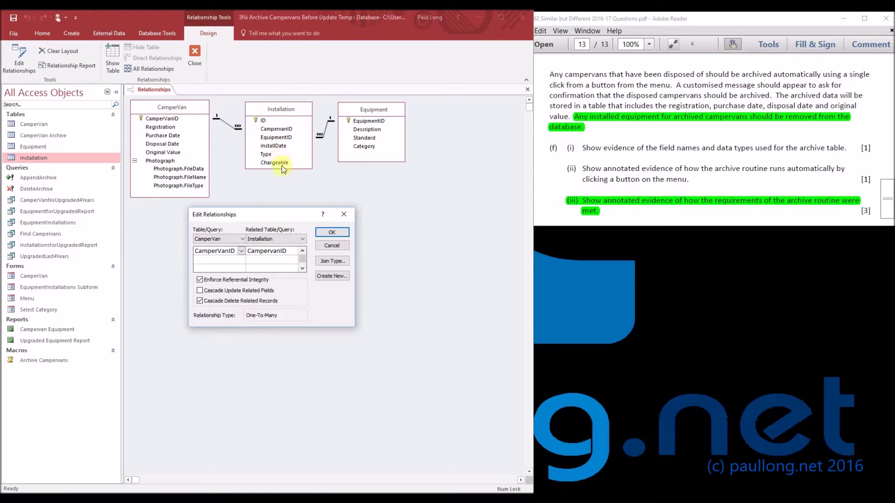
pyautogui.click(332, 232)
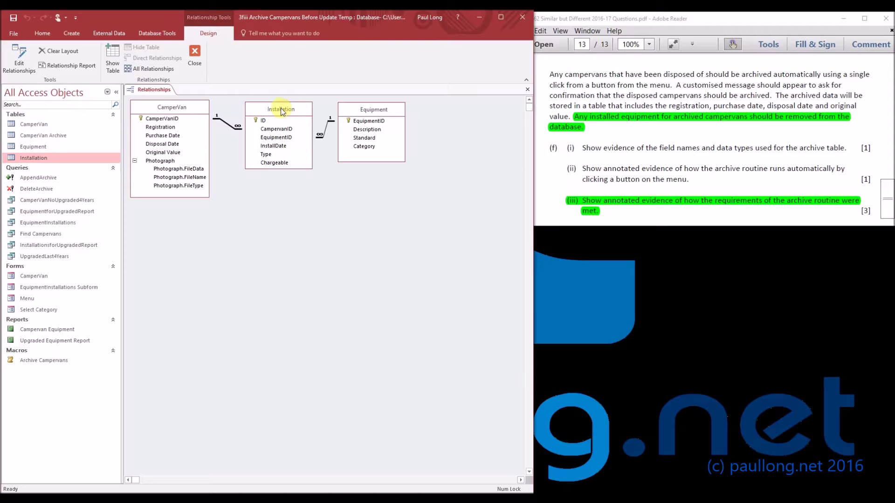
# Save the relationships layout, run DeleteArchive to delete 3 campervan rows, and open CamperVan
pyautogui.click(194, 56)
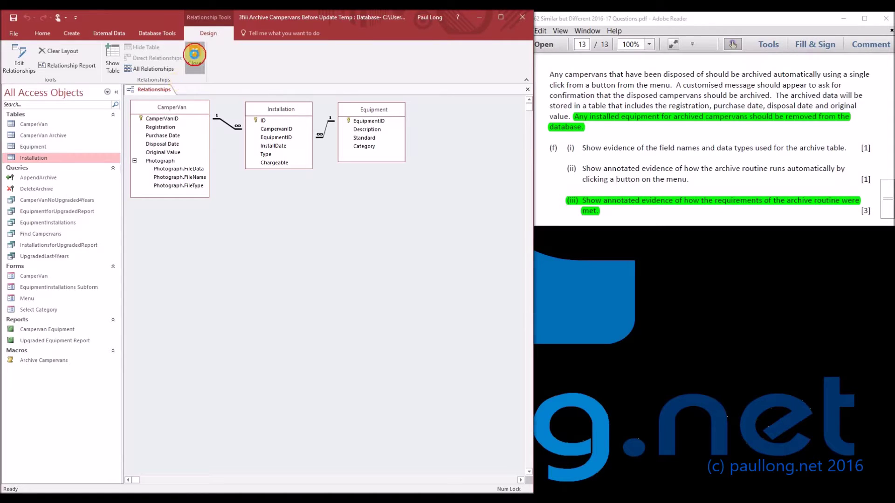
pyautogui.click(412, 283)
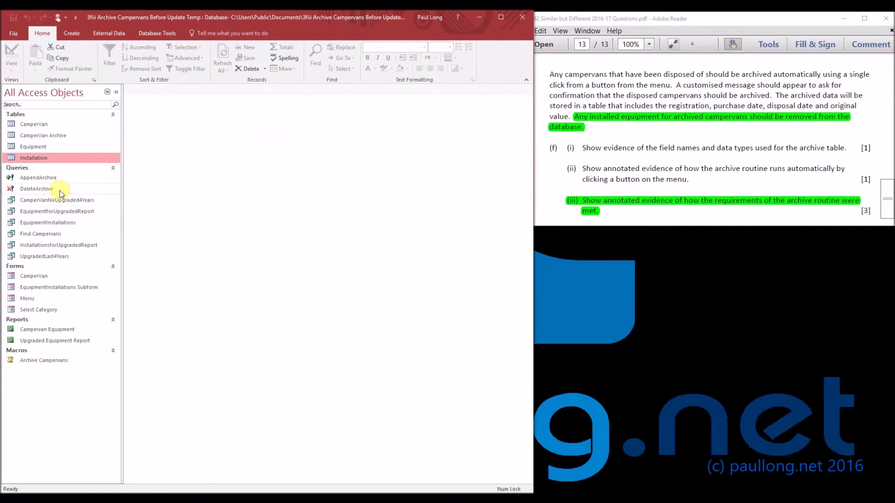
pyautogui.doubleClick(41, 189)
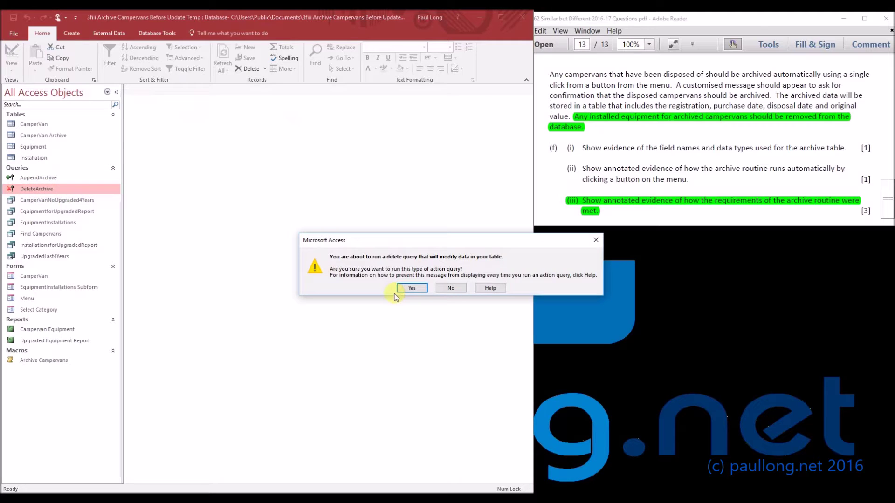
pyautogui.click(412, 288)
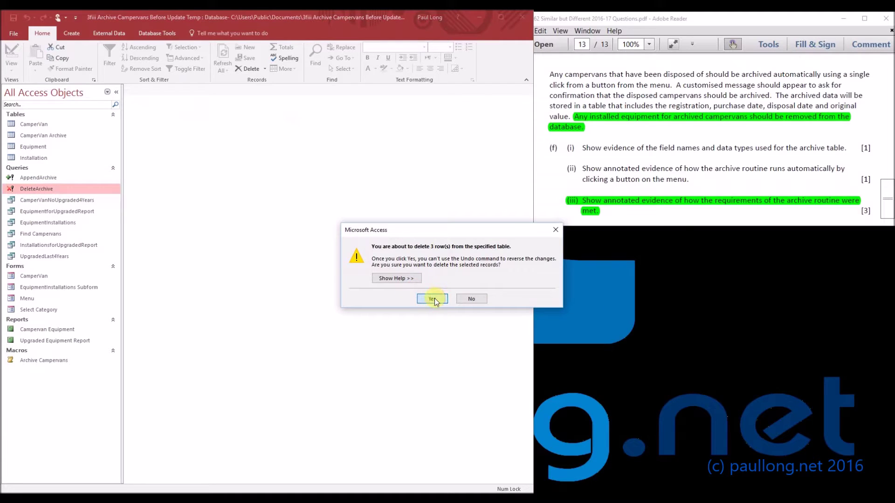
pyautogui.click(433, 299)
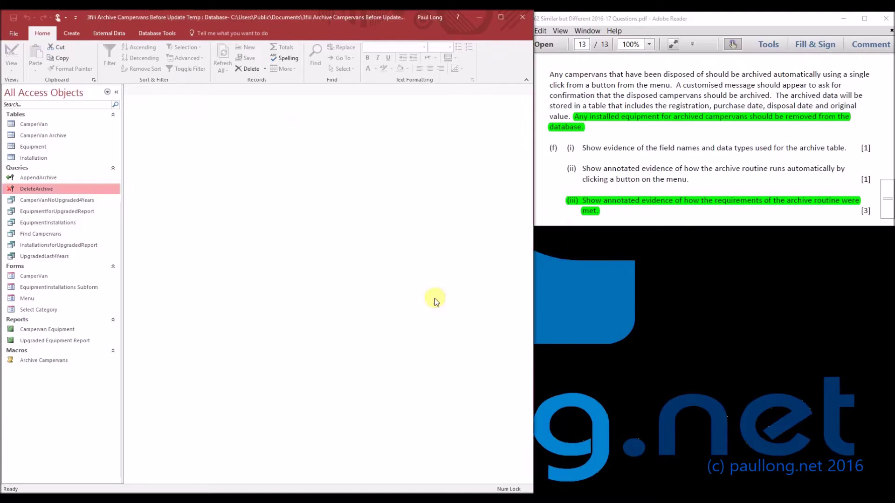
pyautogui.doubleClick(49, 125)
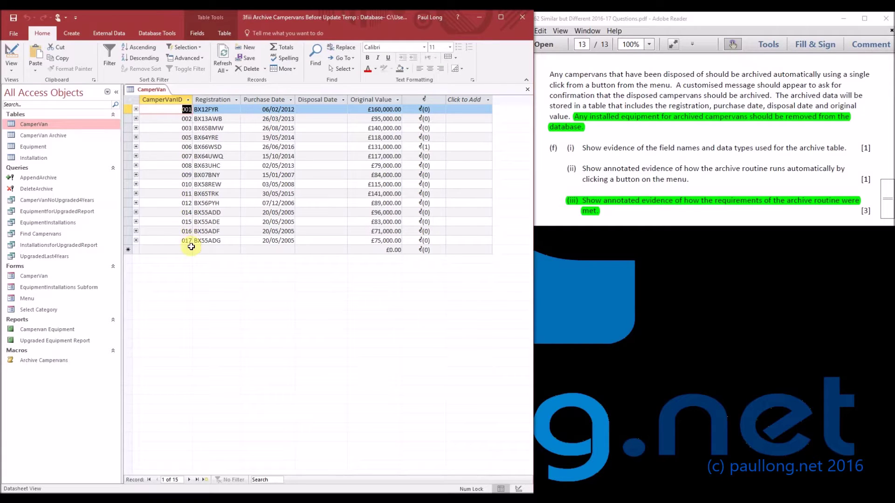
# Close CamperVan, confirm Installation has 22 records without campervan 18, then close it
pyautogui.rightClick(156, 91)
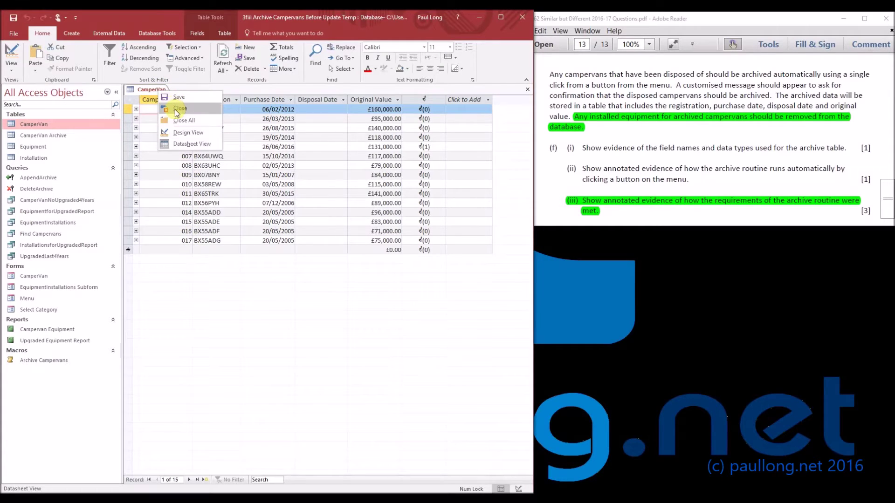
pyautogui.click(175, 109)
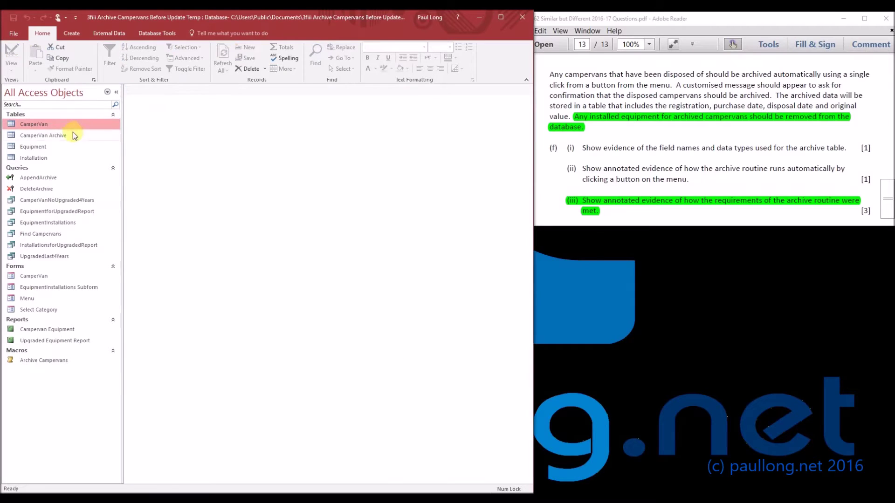
pyautogui.doubleClick(46, 157)
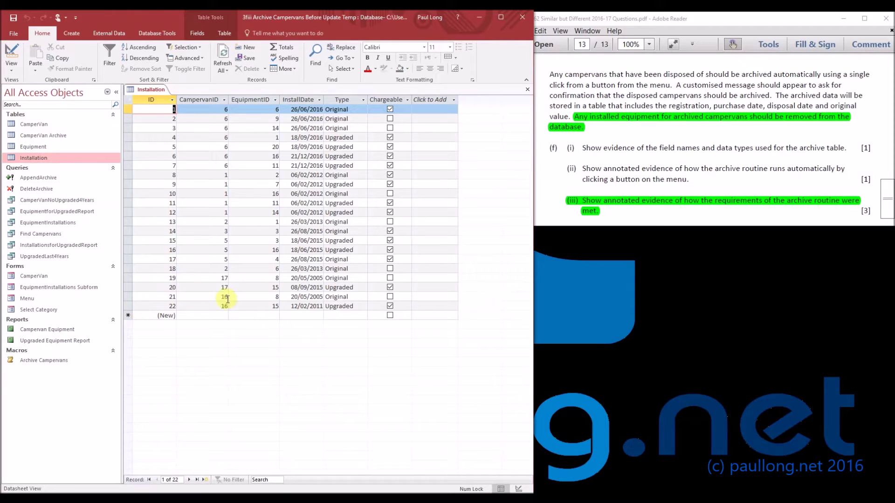
pyautogui.click(222, 306)
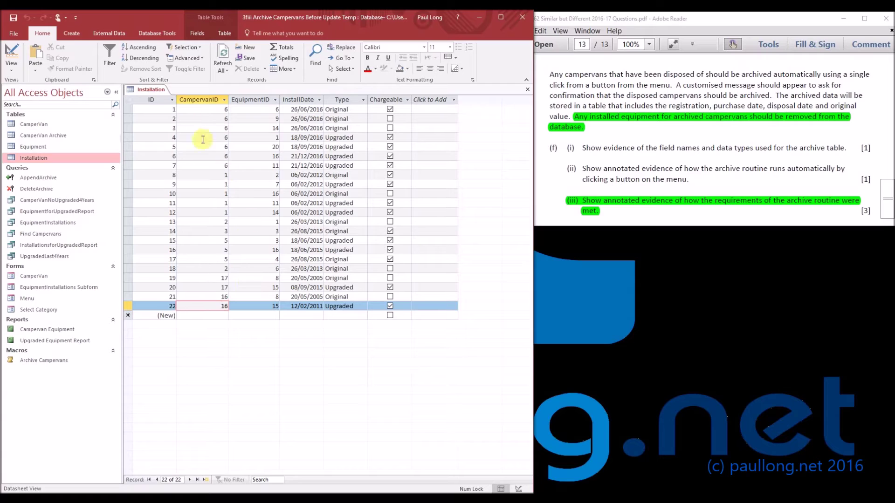
pyautogui.rightClick(158, 92)
pyautogui.hotkey('ctrl', 'w')
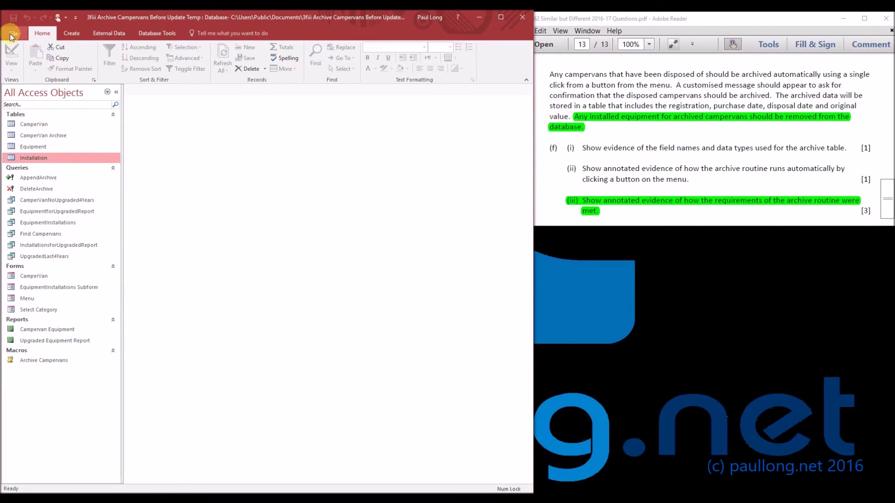